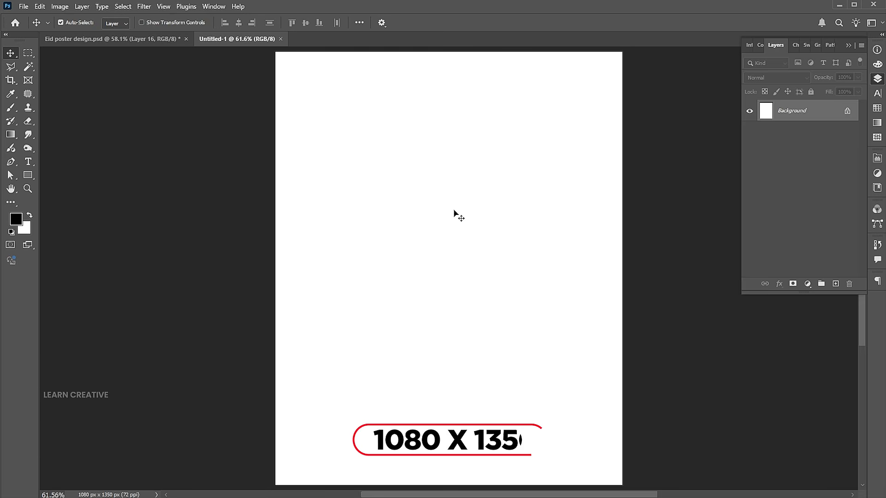
- Place the first moon-and-staircase ChatGPT image embedded, scaled to about 108% and shifted down to fill the canvas
left_click(23, 7)
left_click(57, 203)
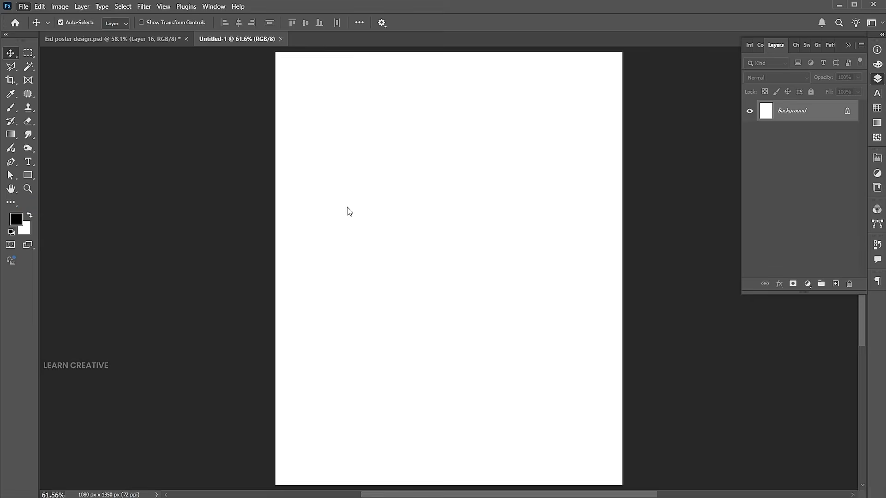
left_click(123, 81)
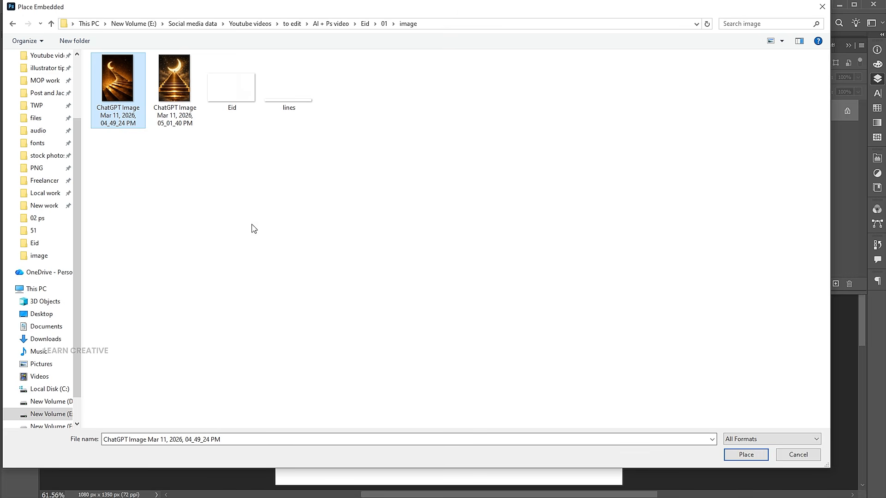
left_click(746, 455)
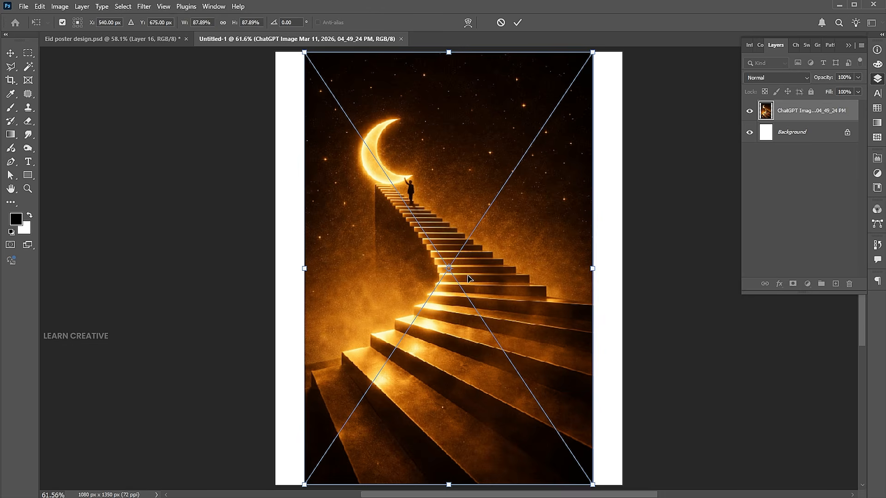
left_click_drag(594, 272, 628, 271)
left_click_drag(575, 223, 574, 258)
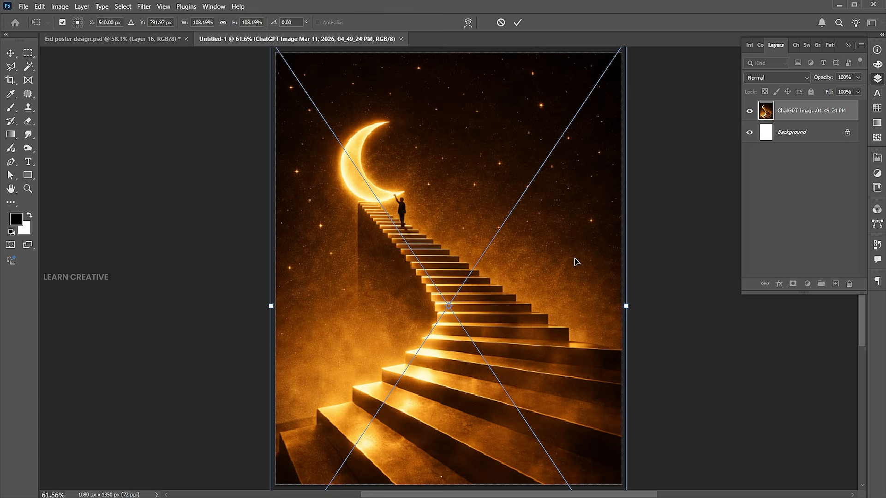
key("Return")
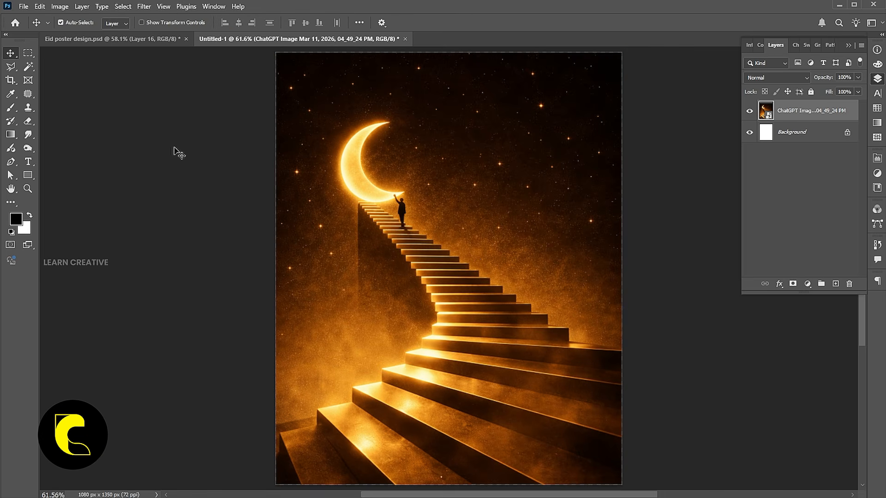
- Place the Eid calligraphy file embedded, shrunk to about 48% and set in the sky right of the moon
left_click(22, 6)
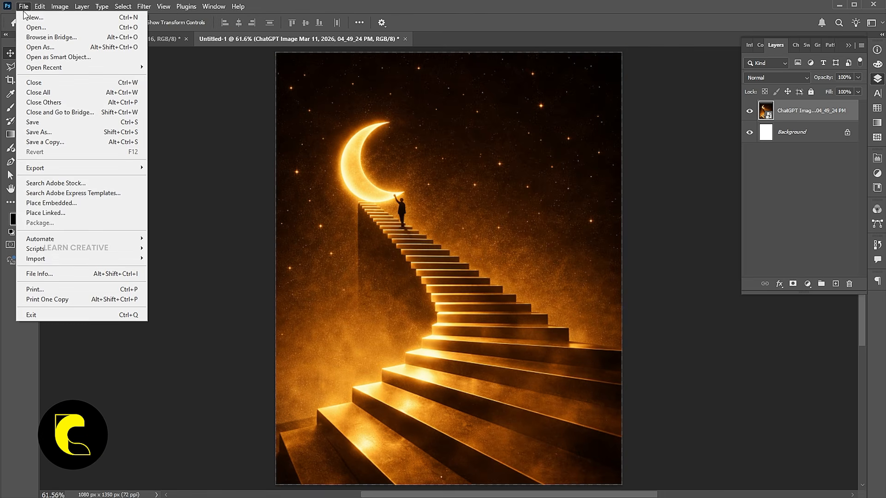
left_click(51, 203)
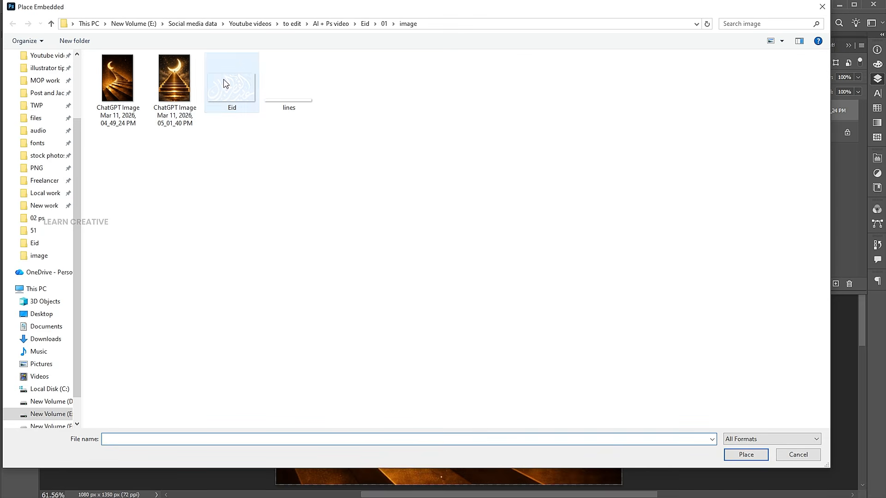
left_click(227, 83)
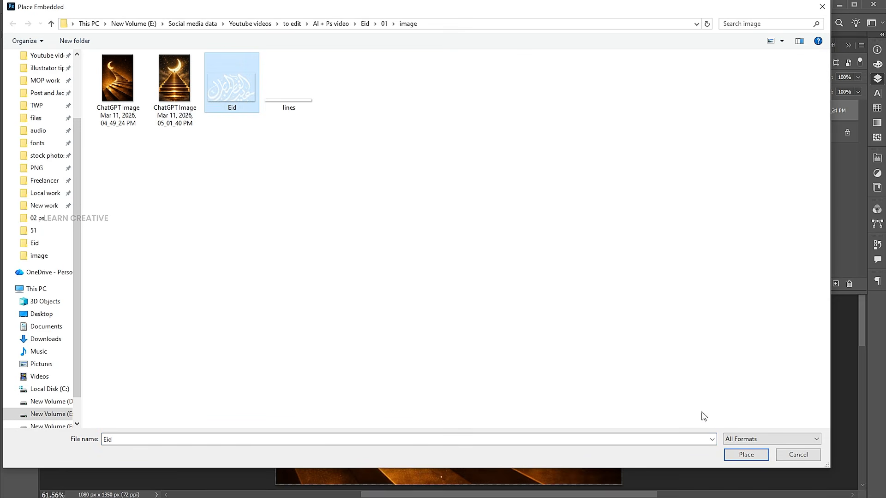
left_click(745, 455)
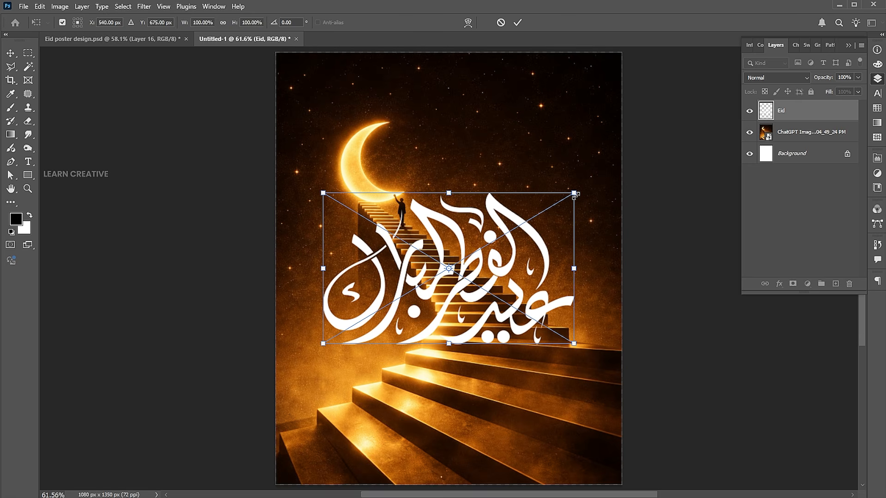
left_click_drag(574, 193, 553, 175)
key("Return")
- Place the lines ornament file at about 56%, centred just beneath the calligraphy
left_click(24, 7)
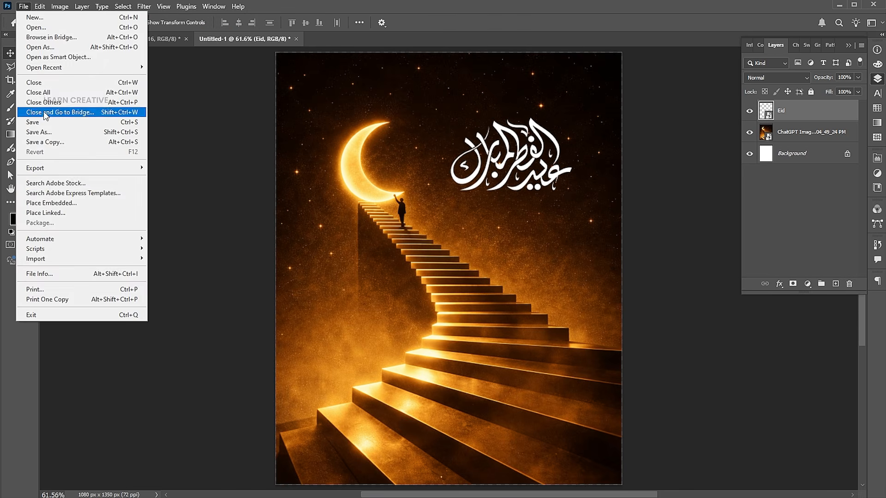
left_click(52, 200)
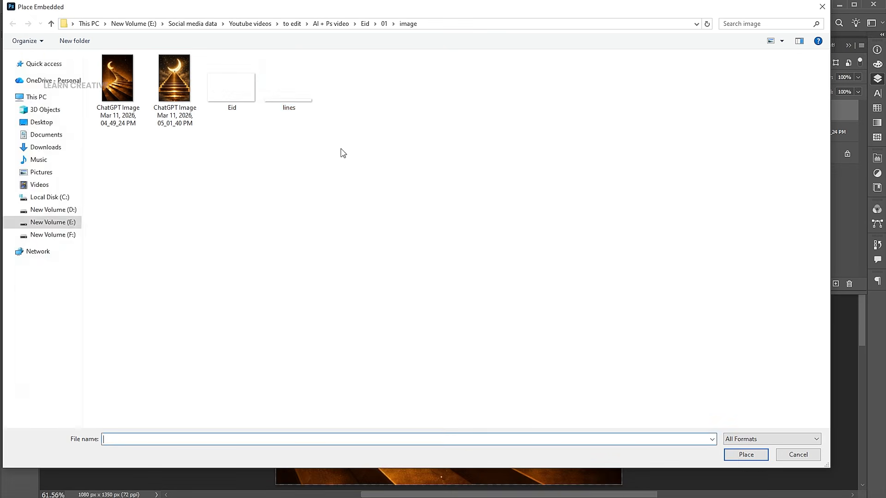
left_click(286, 93)
left_click(743, 455)
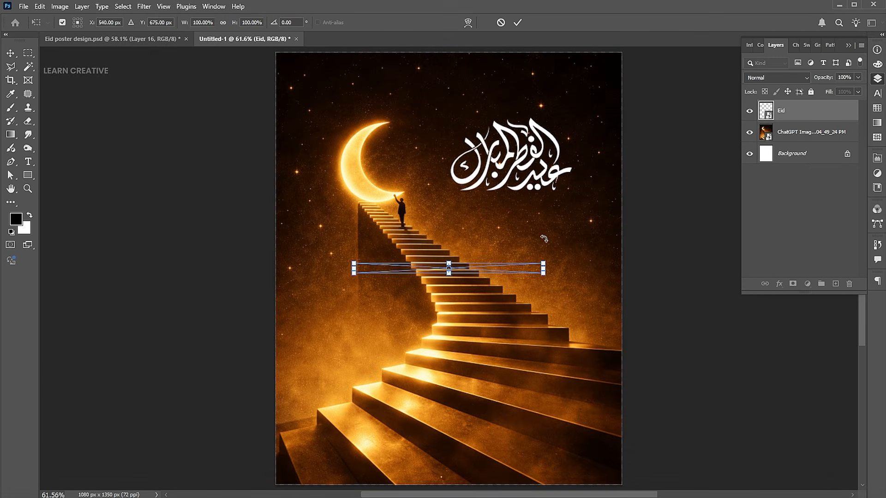
left_click_drag(496, 269, 543, 204)
key("Return")
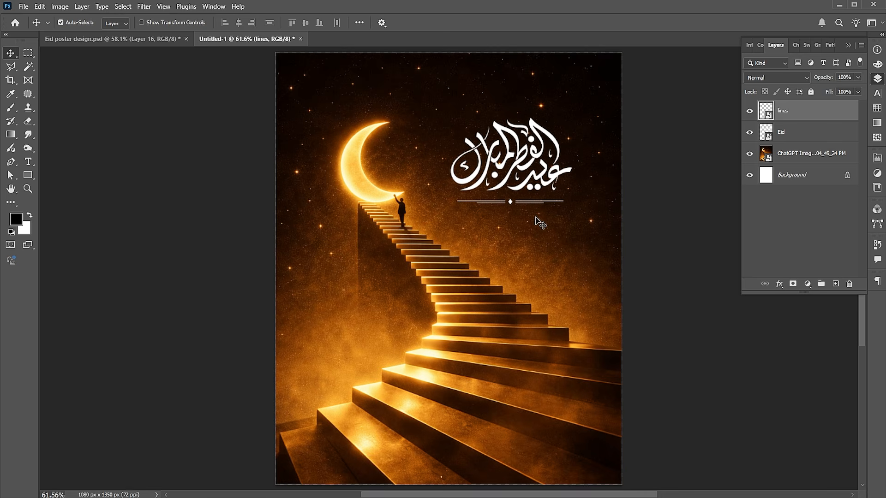
left_click(536, 218)
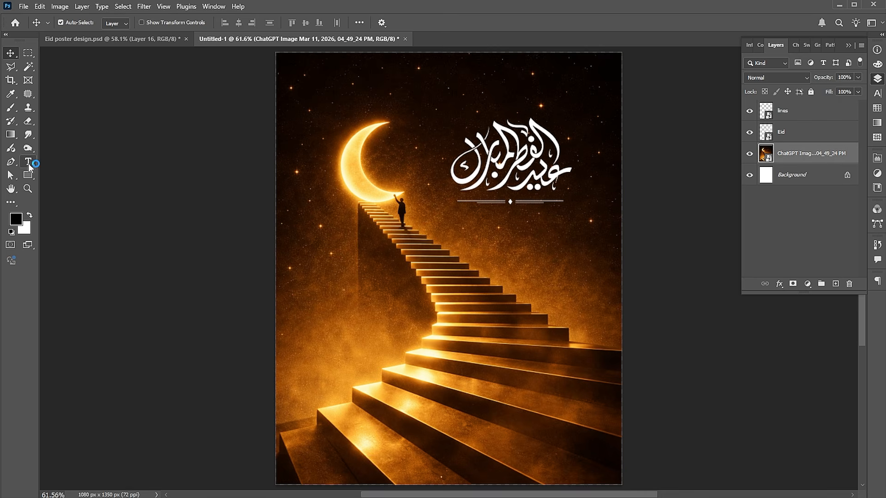
- Type EID MUBARAK below the divider and colour the text white #ffffff
key("t")
left_click(484, 228)
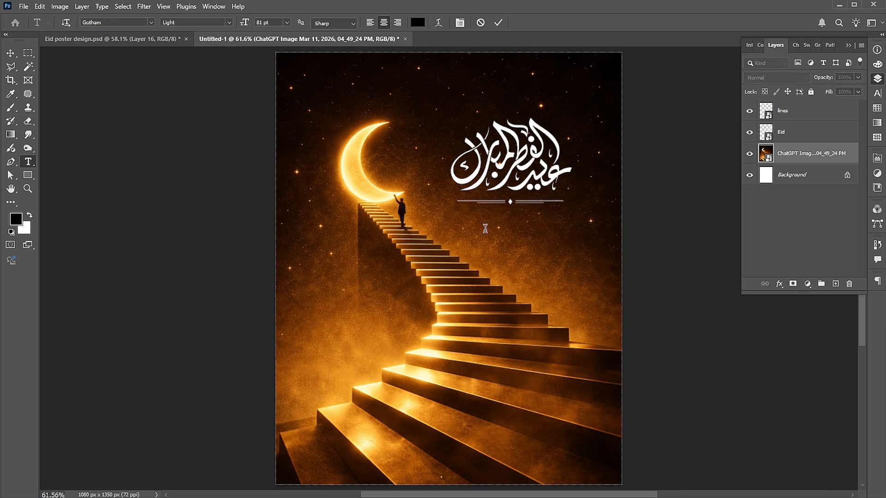
type("EI")
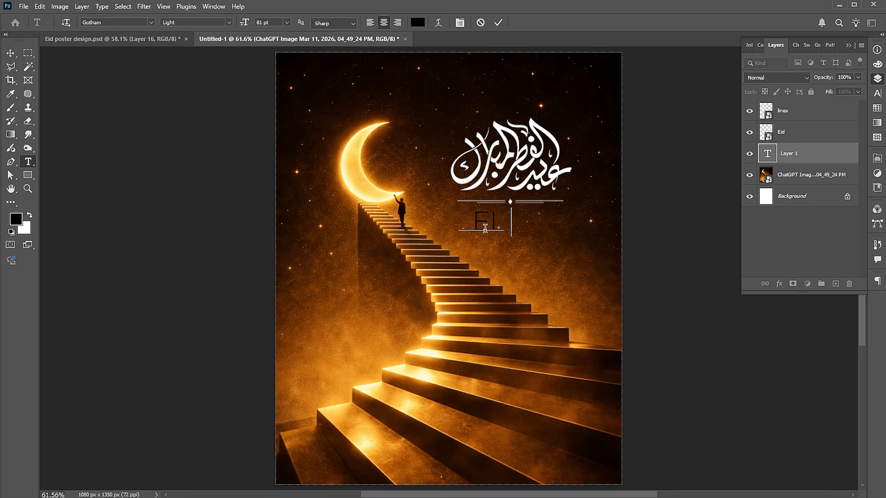
type("D MUBARAK")
key("ctrl+a")
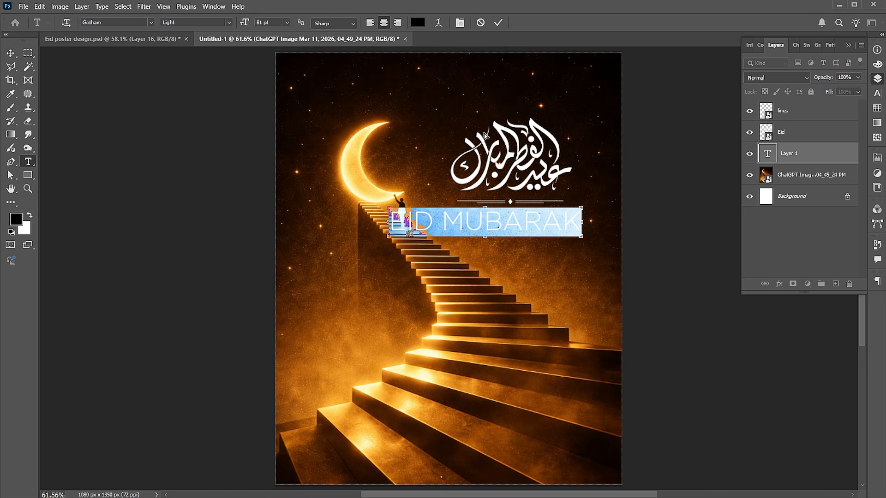
left_click(417, 22)
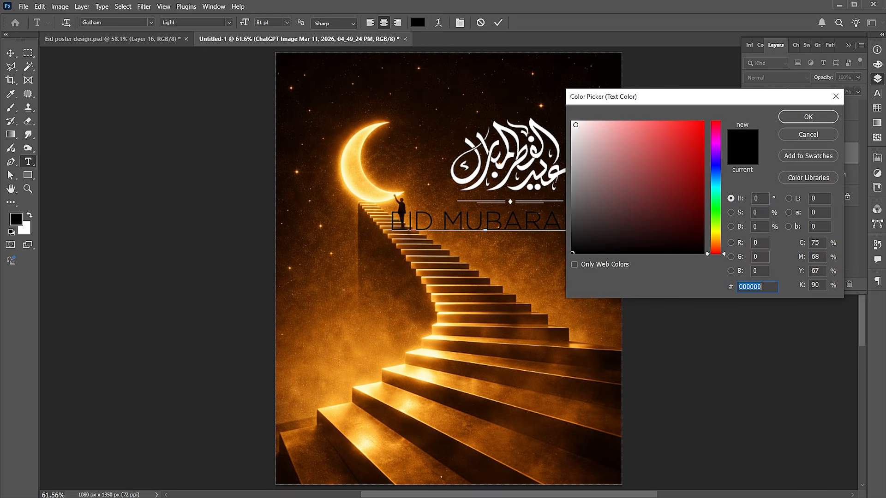
type("ffffff")
left_click(790, 118)
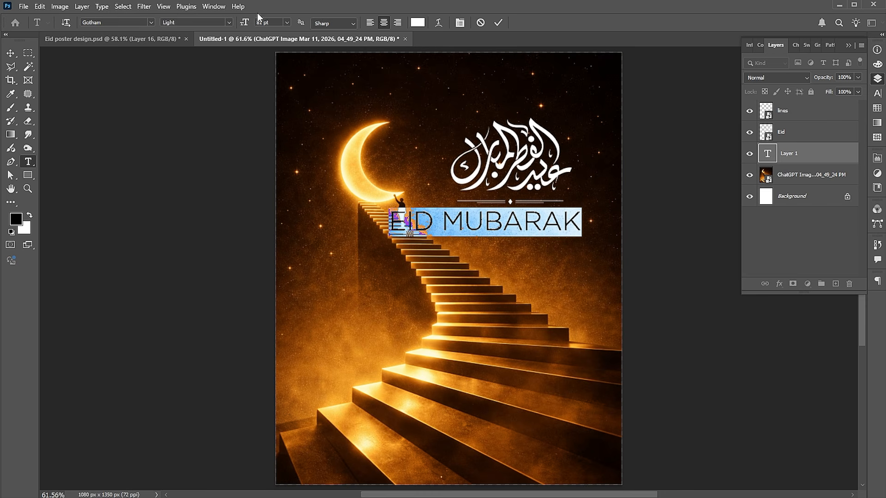
- Set EID MUBARAK to Gotham Medium and scale it to about 39%, centred under the divider
left_click(230, 22)
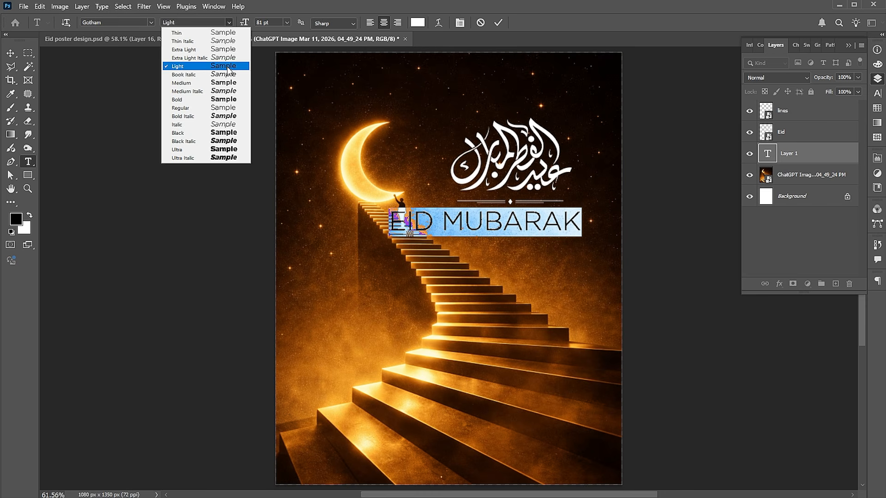
left_click(229, 84)
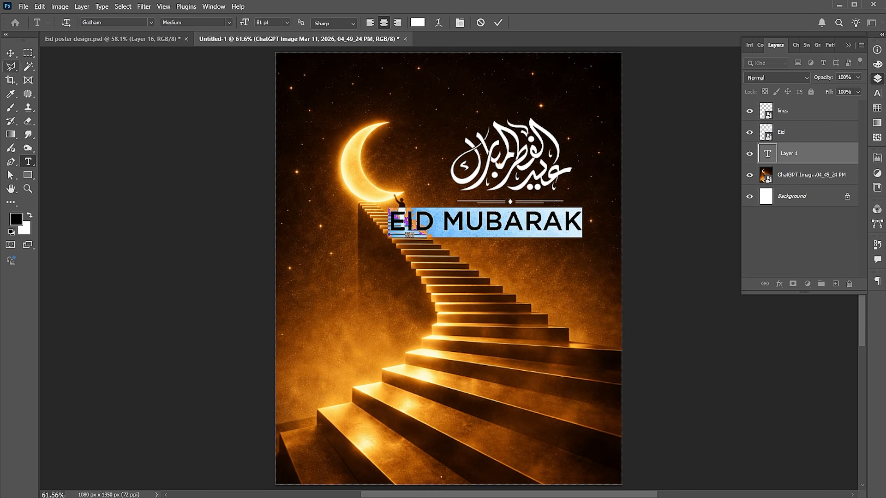
left_click(15, 54)
key("ctrl+t")
left_click_drag(582, 207, 530, 219)
key("Return")
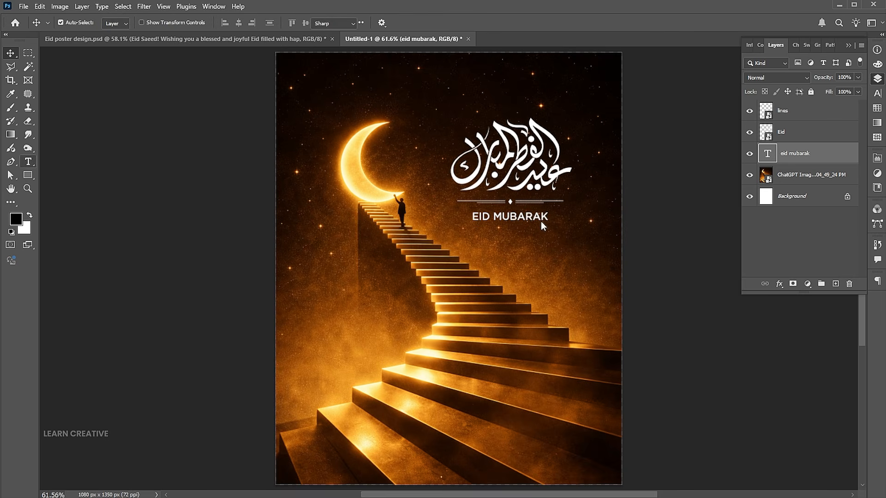
- Paste the Eid greeting into a paragraph text box and nudge it just under EID MUBARAK
left_click(28, 161)
left_click_drag(471, 232, 603, 283)
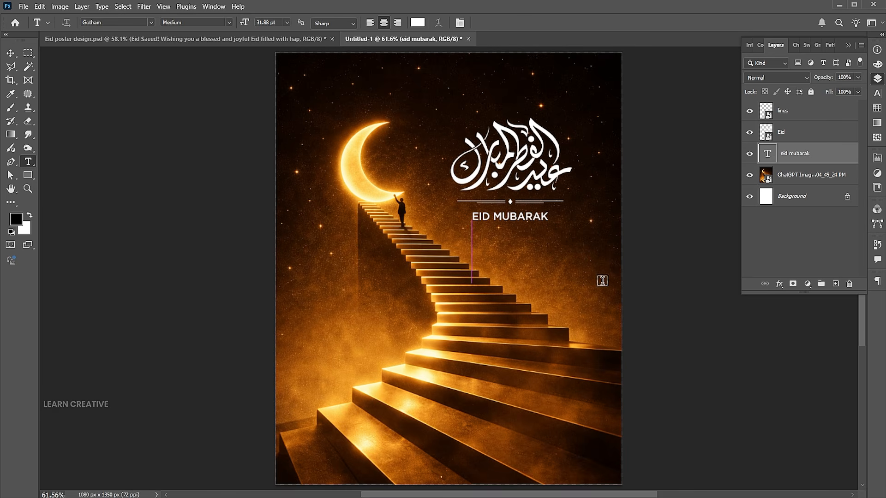
type("EID SAEED! WISHING YOU A BLESSED AND JOYFUL EID FILLED WITH HAPPINESS AND PEACE. IT'S A TIME FOR DEVOTION, GENEROSITY, AND TOGETHERNESS, CELEBRATING FAITH AND COMMUNITY. MAY YOUR EID BE FILLED WITH ABUNDANT BLESSINGS, DELICIOUS FEASTS, AND PRECIOUS MOMENTS WITH LOVED ONES.")
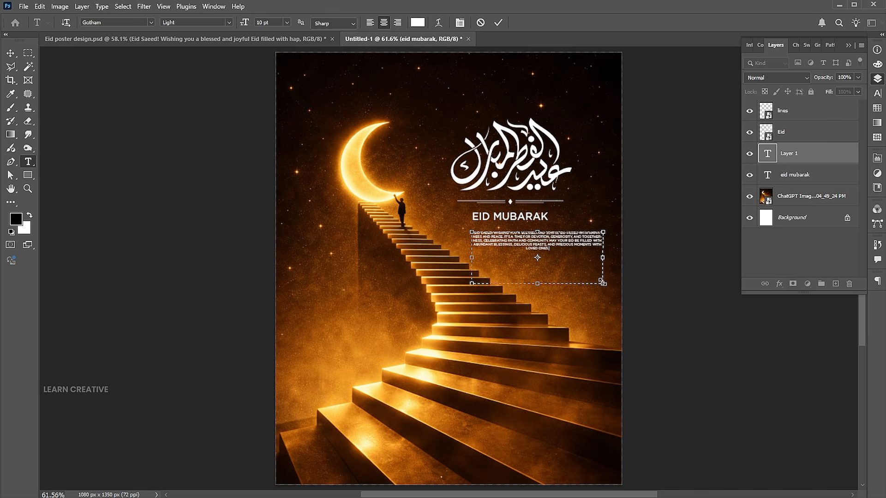
left_click(10, 53)
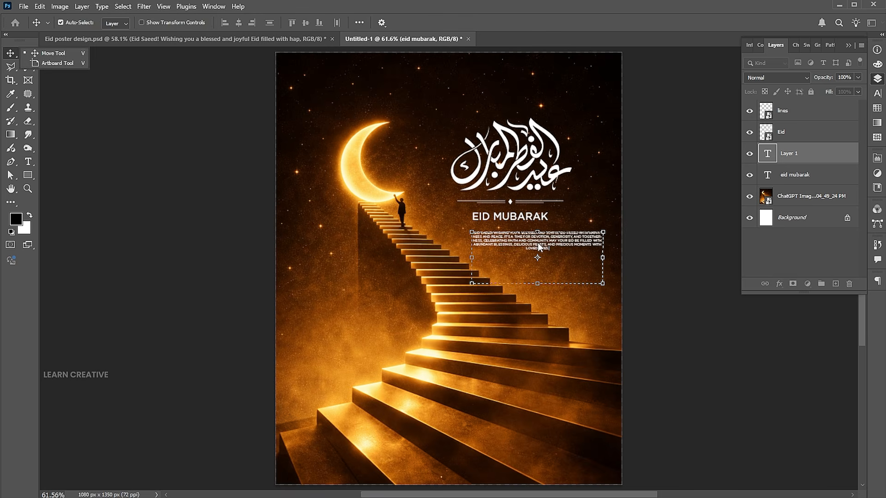
left_click_drag(540, 243, 523, 239)
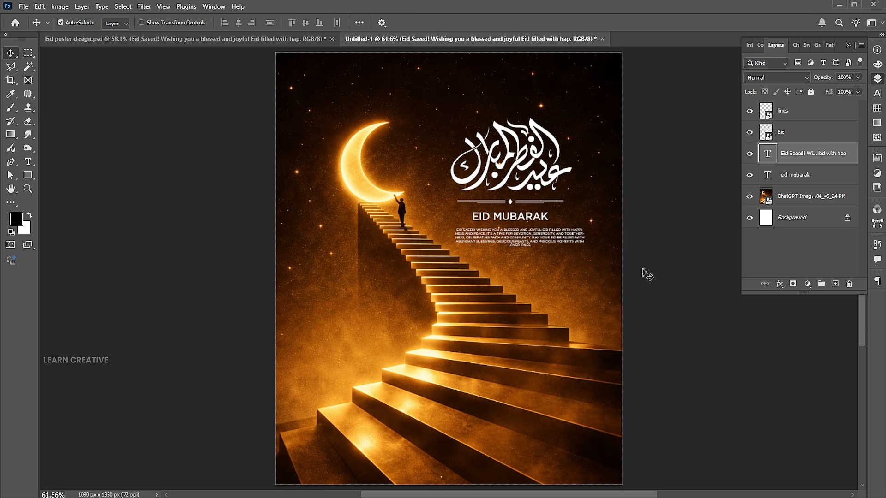
key("Left")
key("Left")
key("Left")
key("Left")
key("Left")
key("Left")
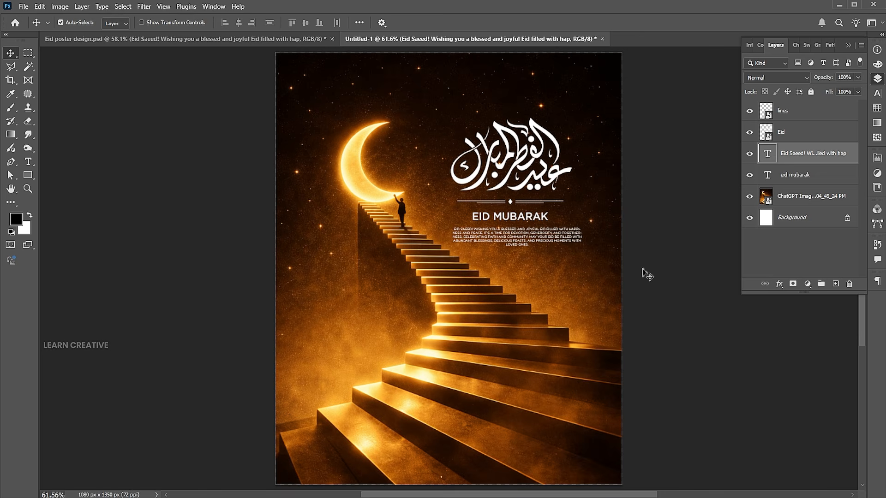
key("Left")
- Select the calligraphy, lines and EID MUBARAK layers and shift them slightly right
left_click(512, 207, "shift")
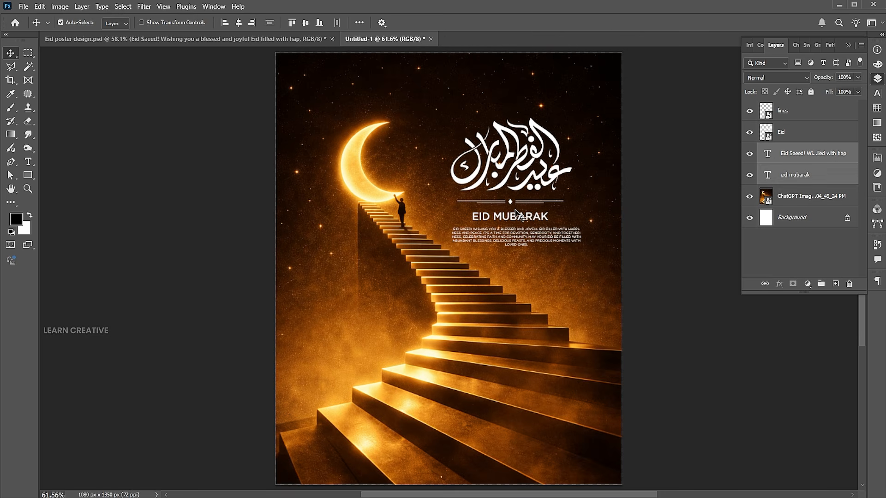
left_click(513, 202, "shift")
left_click(514, 201, "shift")
left_click(510, 202, "shift")
left_click(534, 127, "shift")
left_click_drag(534, 127, 546, 126)
- Duplicate EID MUBARAK to the top, retype it as DESIGN BY: LEARN CREATIVE, with DESIGN BY: Extra Light
left_click(520, 217)
left_click_drag(521, 216, 428, 70)
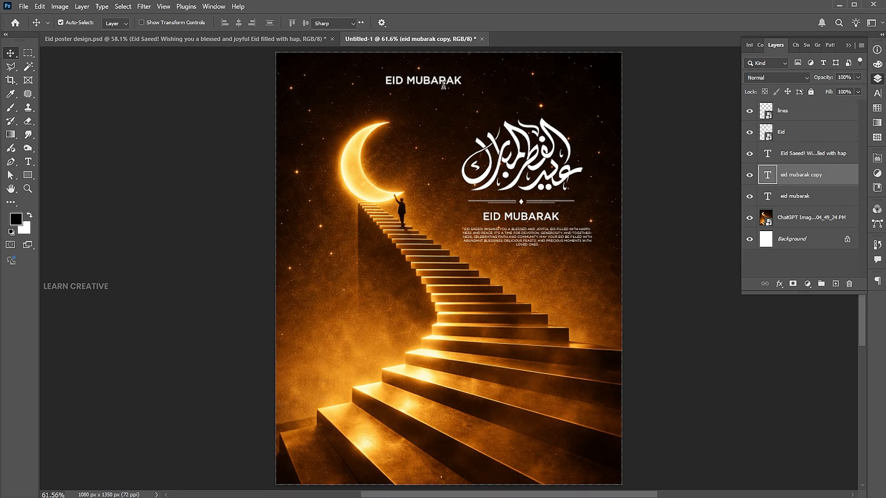
double_click(442, 80)
type("DESIGN BY")
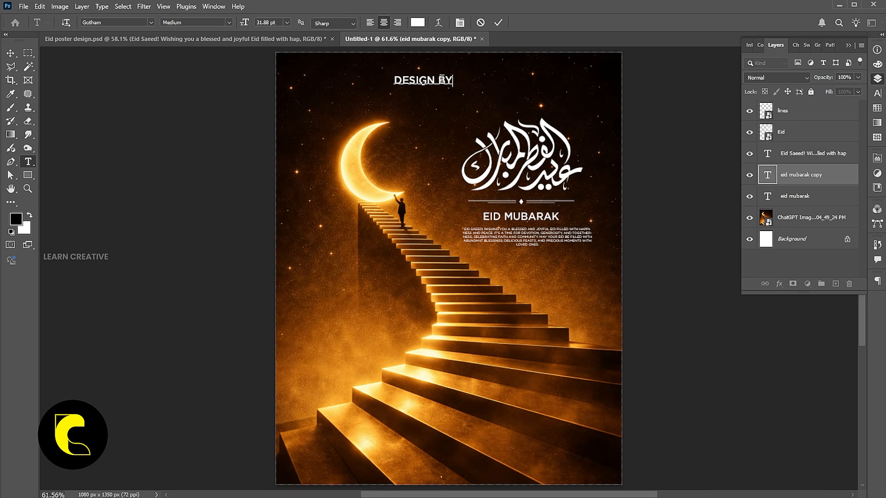
type(": ")
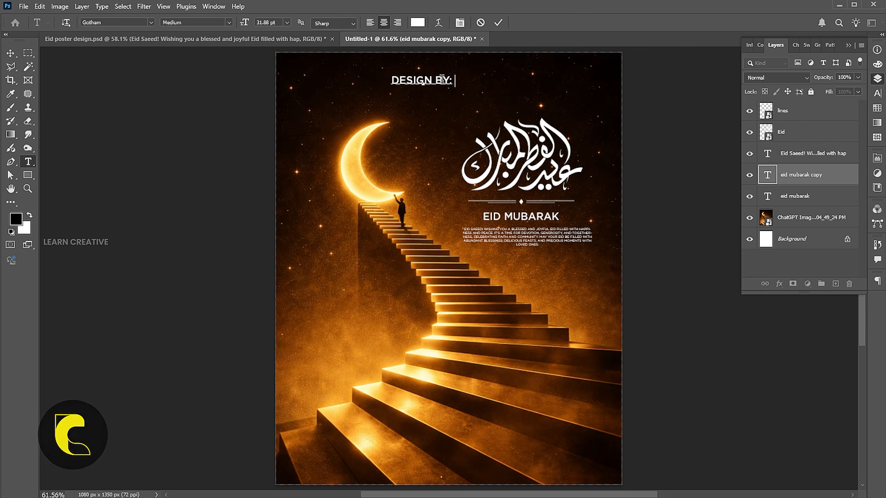
type("LEARN")
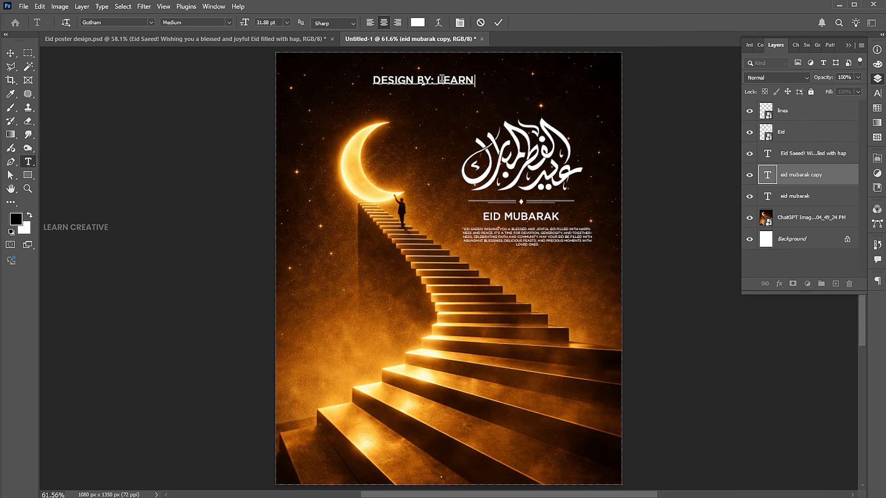
type(" CREATIVE")
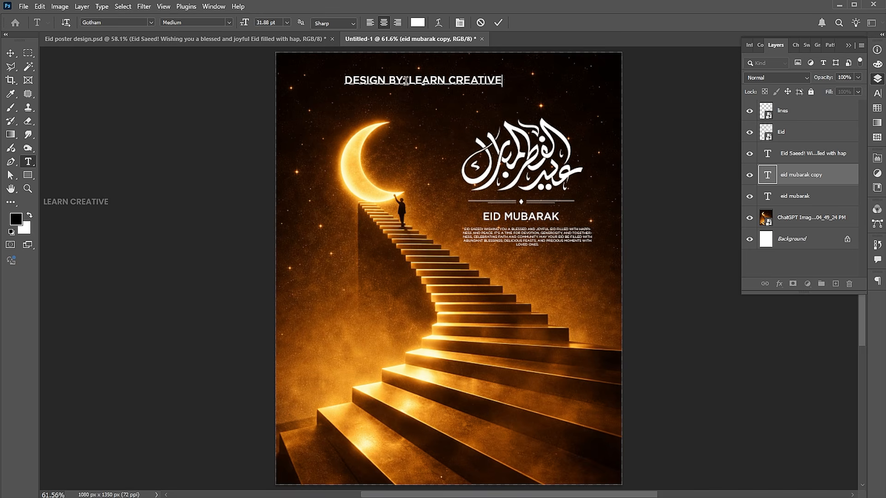
left_click_drag(405, 81, 344, 81)
left_click(230, 22)
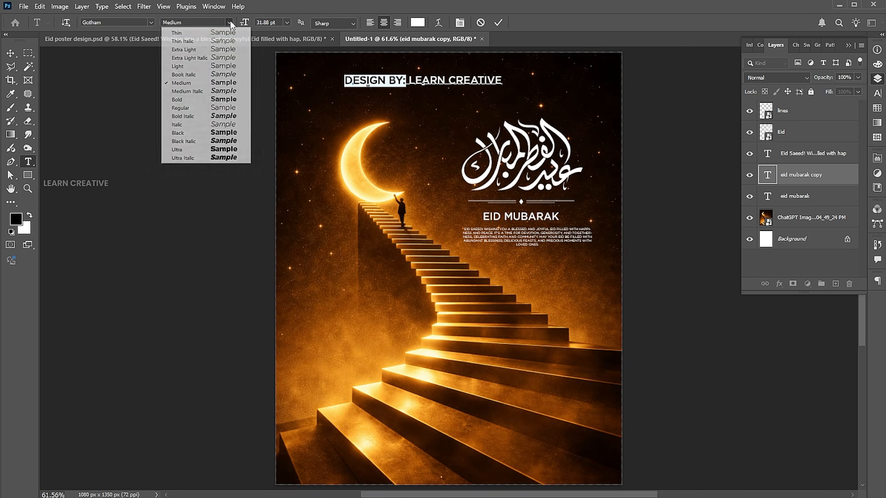
left_click(220, 49)
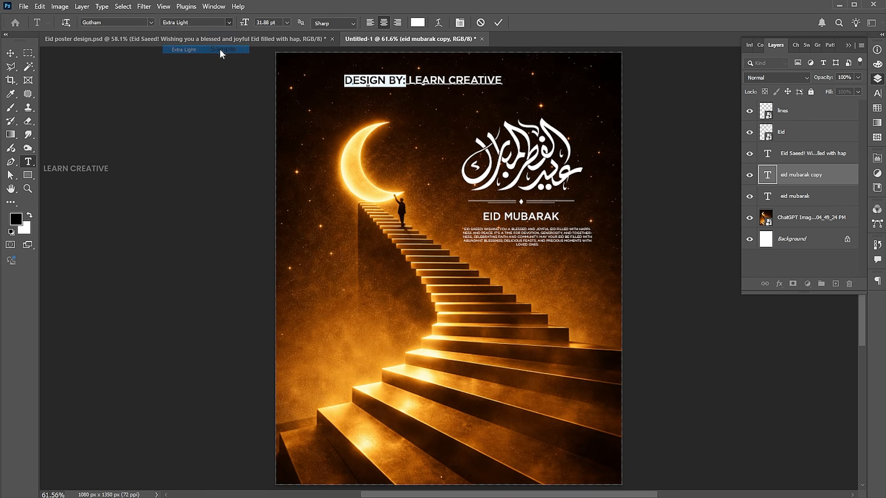
left_click(9, 54)
- Centre the credit horizontally, scale it down slightly and give it tracking 400
key("ctrl+a")
left_click(239, 24)
key("ctrl+d")
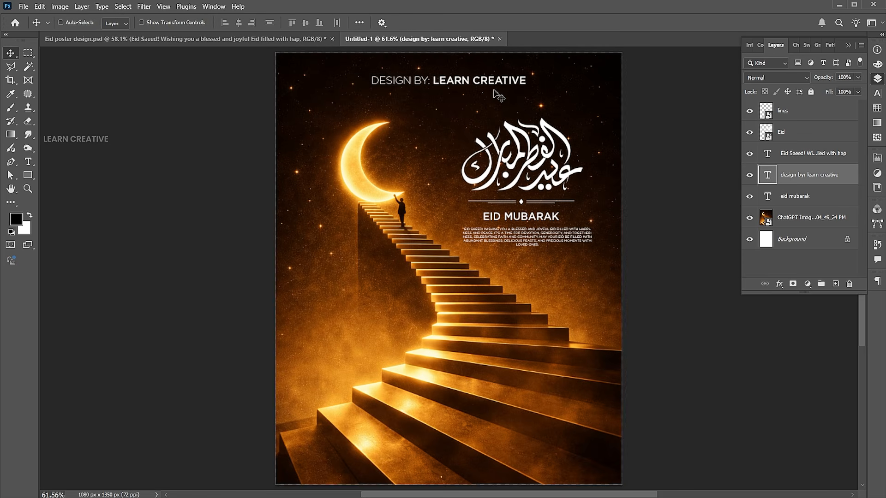
key("ctrl+t")
left_click_drag(526, 74, 477, 72)
key("Return")
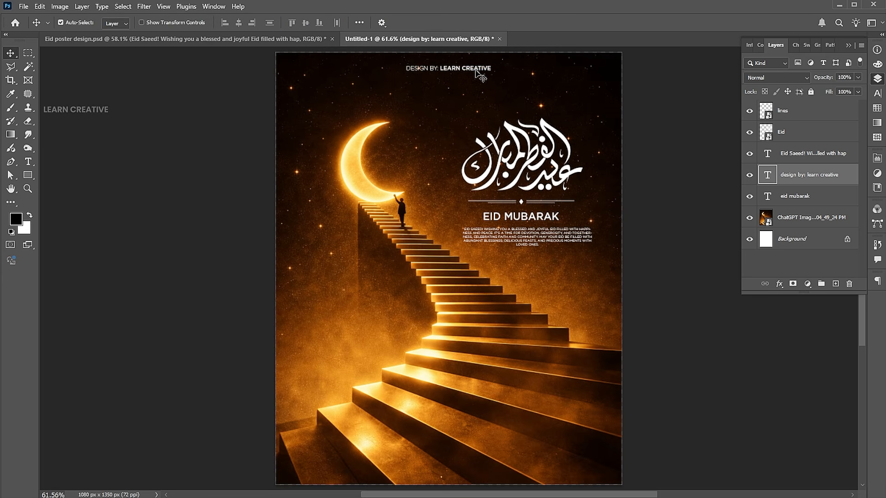
left_click(876, 93)
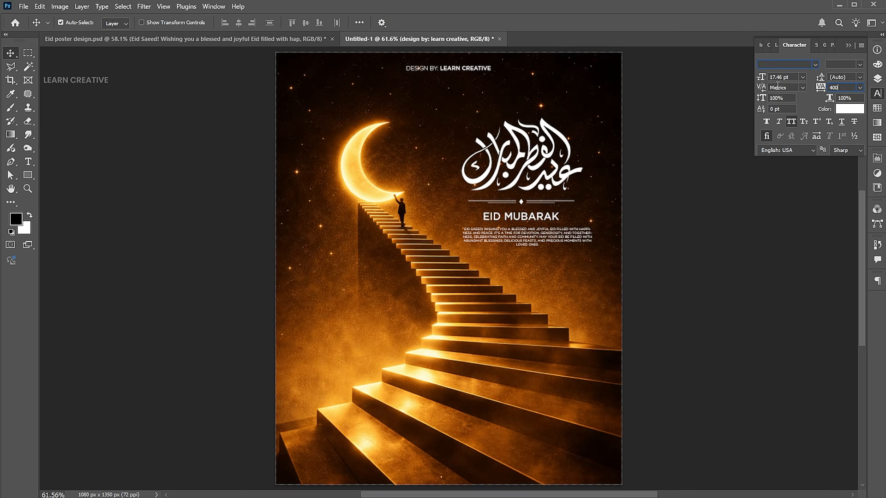
key("Return")
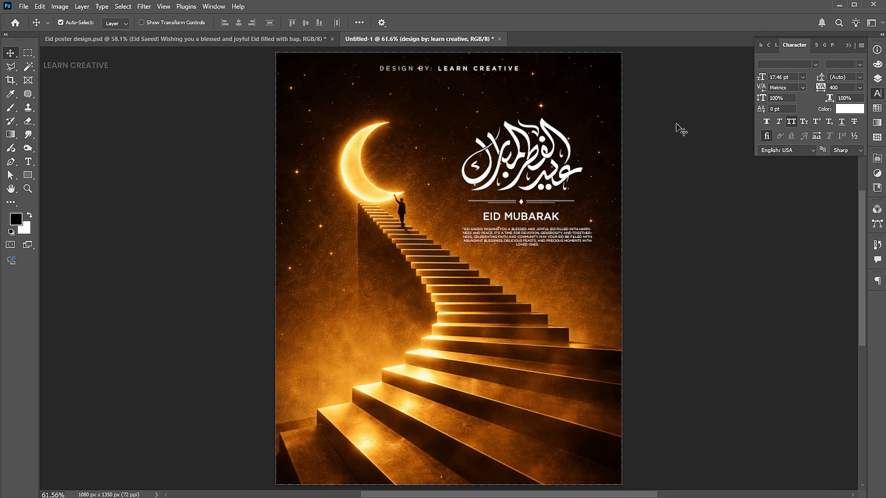
left_click(651, 259)
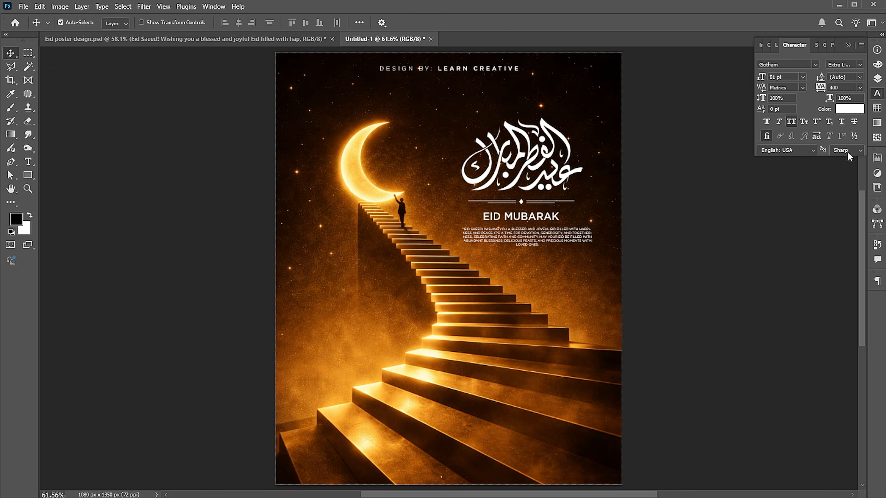
left_click(877, 80)
- Add a black Solid Color fill layer above the staircase image
left_click(805, 223)
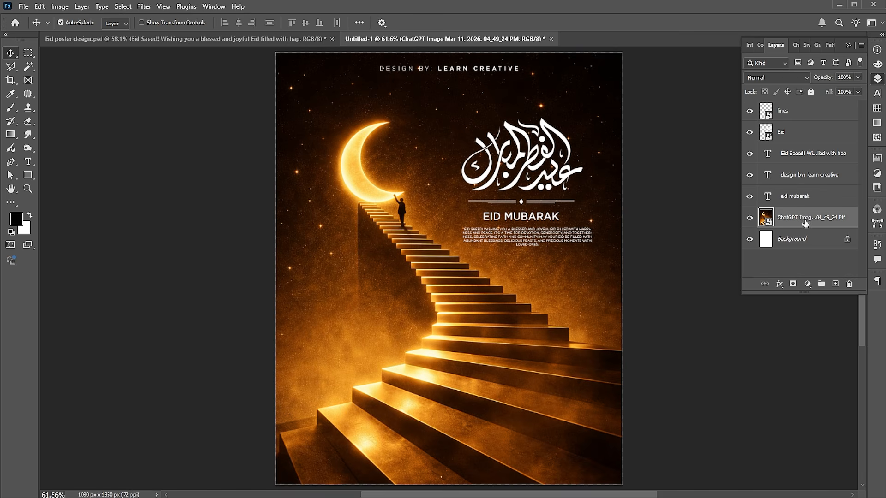
left_click(808, 284)
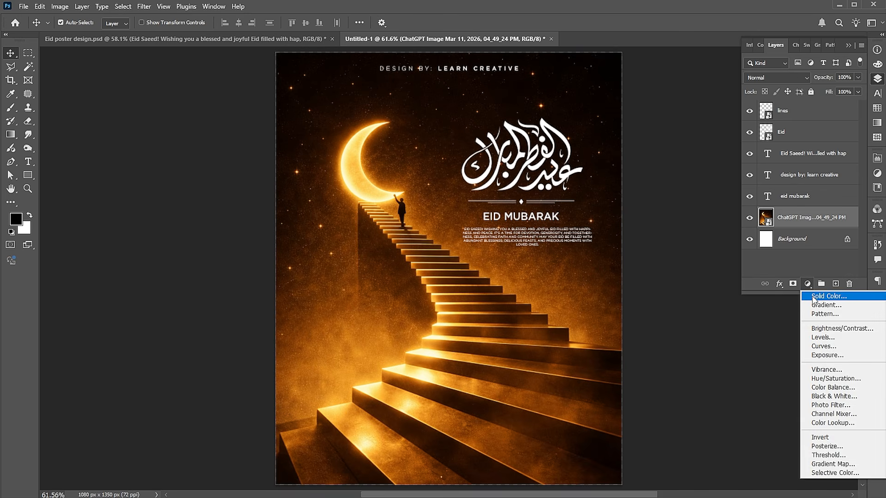
left_click(818, 288)
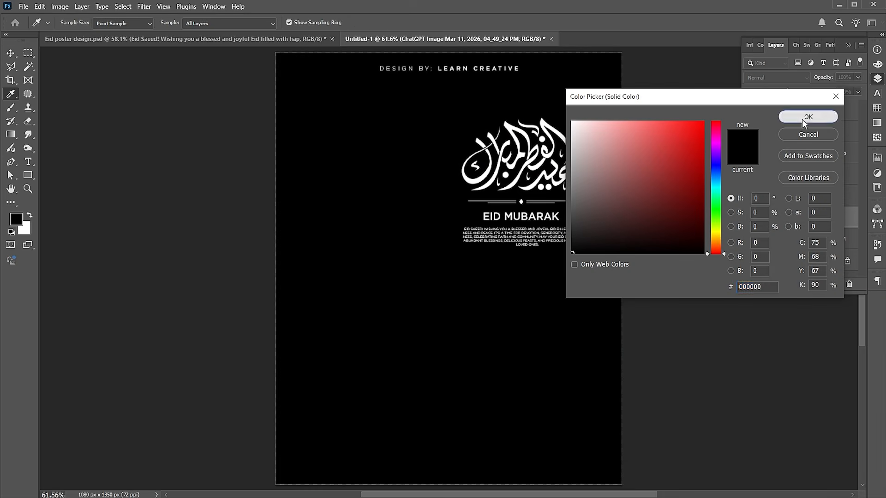
left_click(801, 119)
key("v")
- Drag a gradient on the fill's mask so the black only darkens the bottom edge
left_click(790, 219)
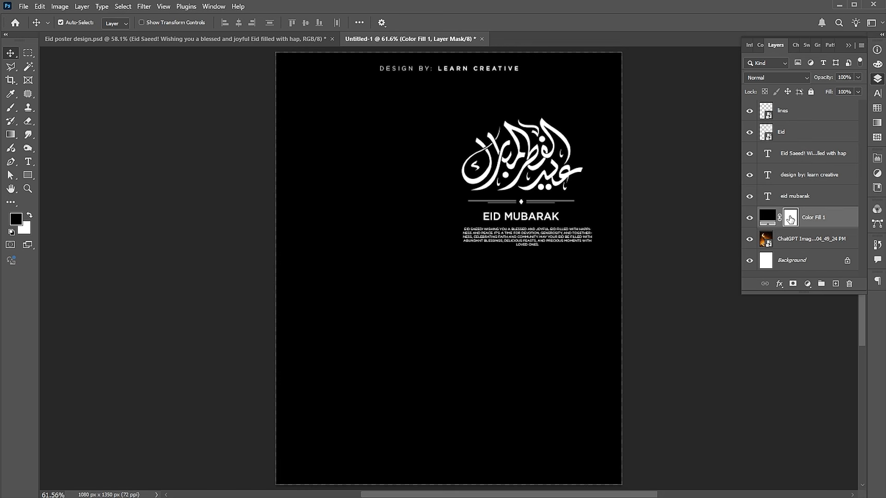
left_click(13, 134)
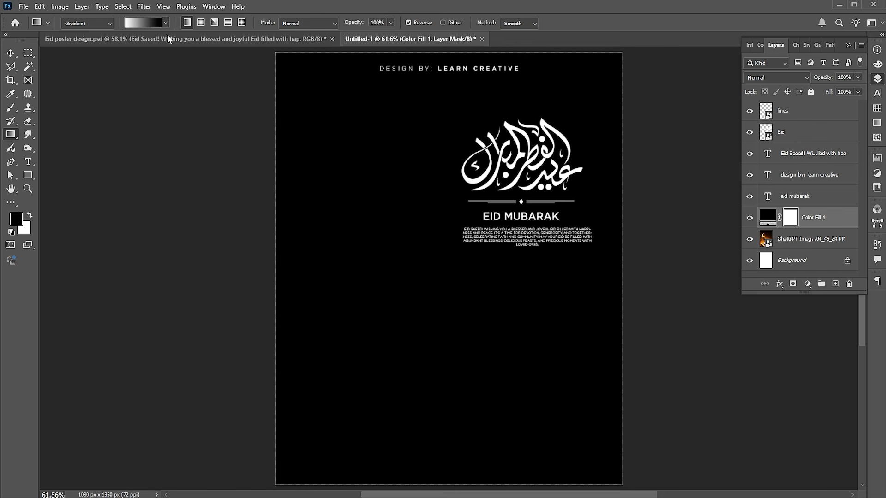
left_click(154, 23)
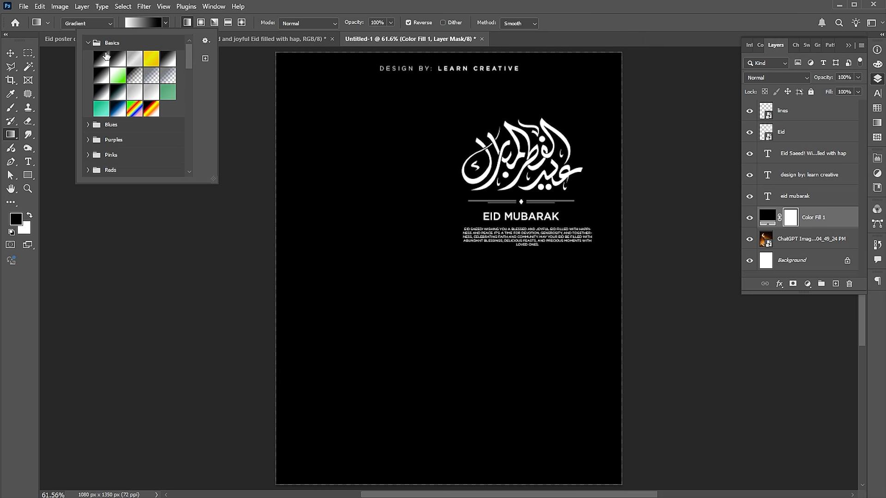
left_click(140, 26)
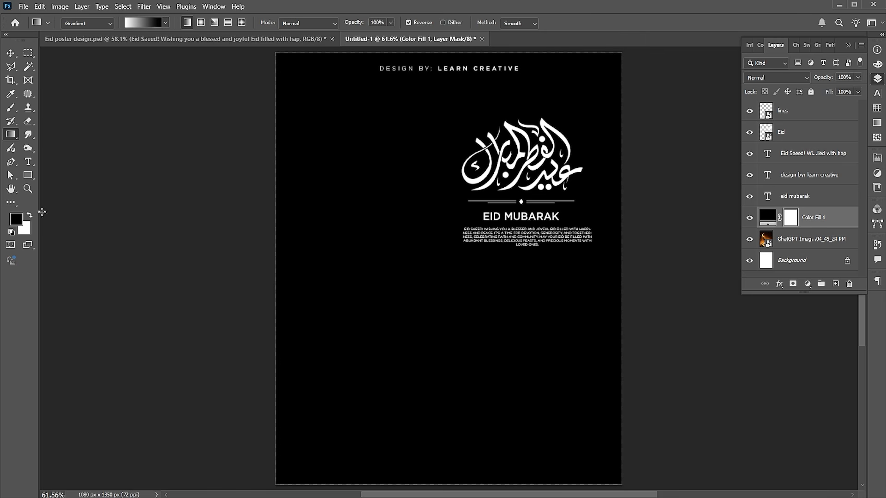
left_click_drag(449, 478, 450, 429)
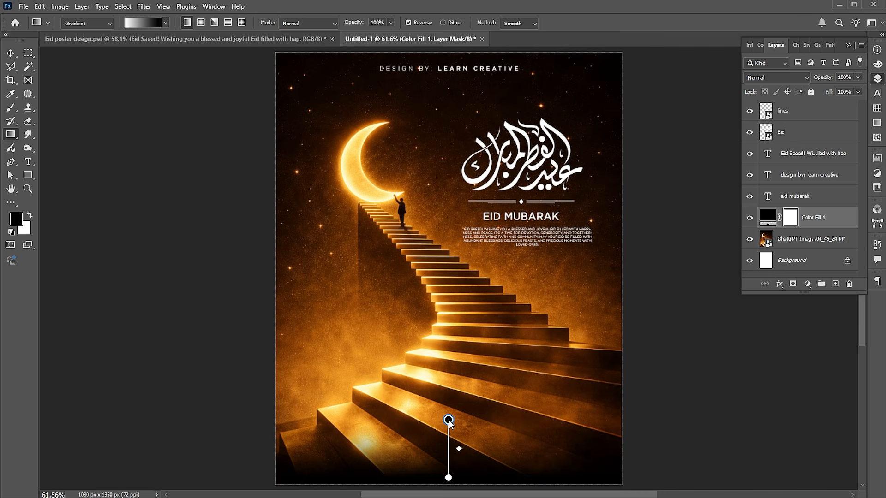
key("v")
left_click(486, 375)
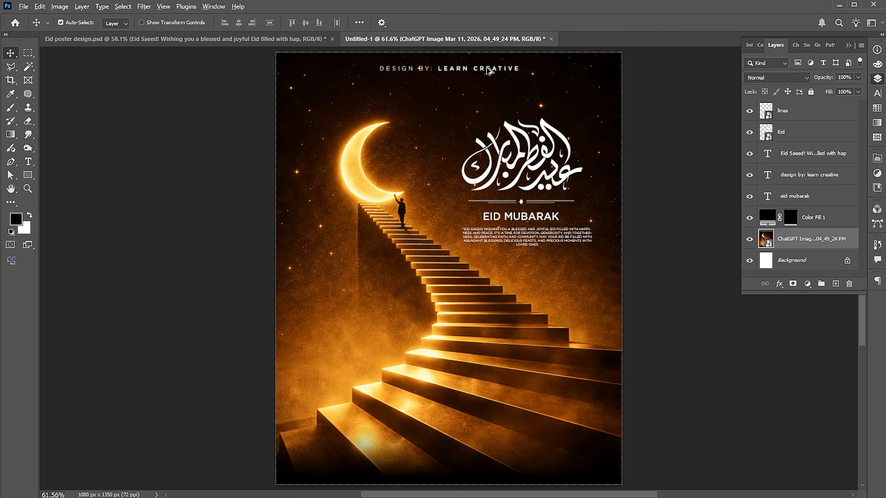
left_click_drag(489, 70, 539, 431)
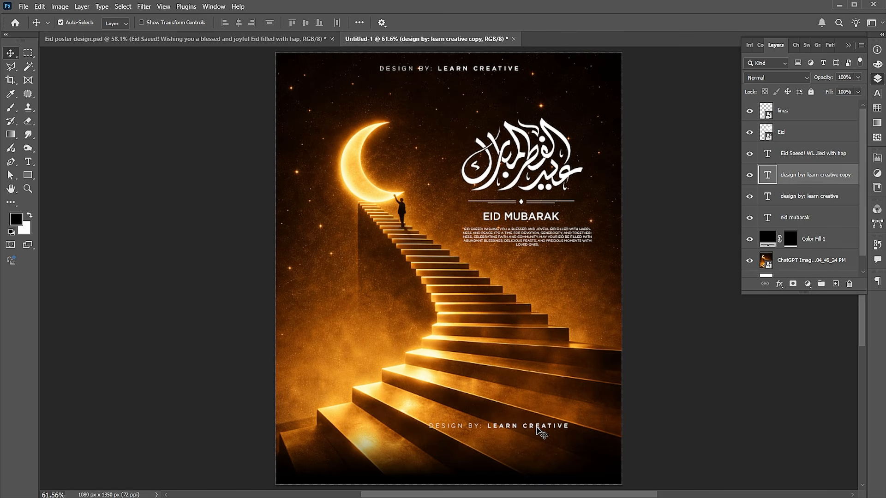
key("t")
key("Return")
key("BackSpace")
type("lear")
key("ctrl+a")
type("@lrncreative")
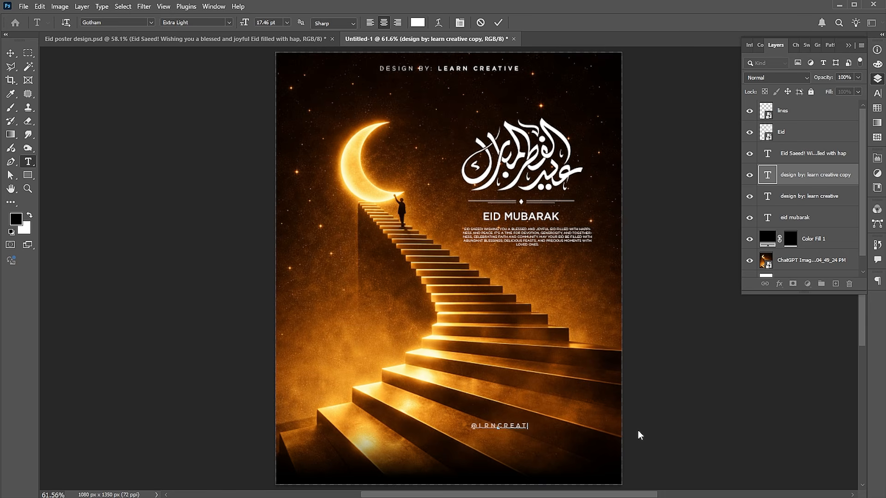
key("ctrl+a")
left_click(877, 94)
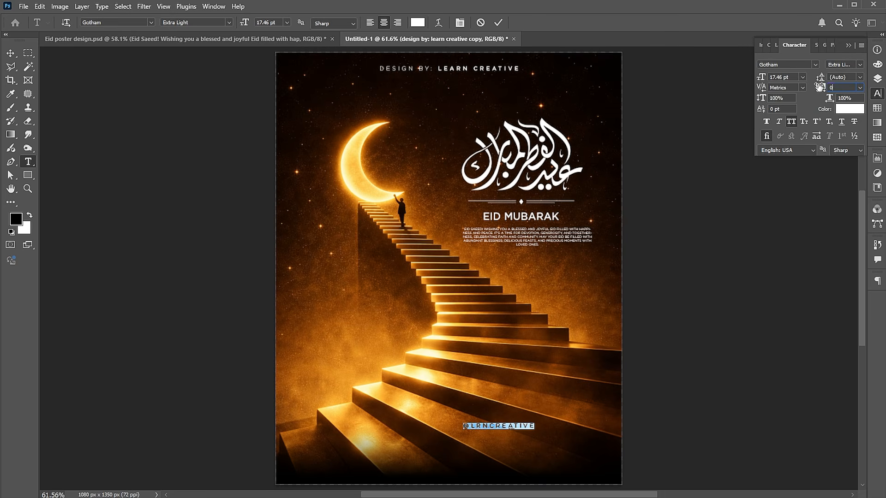
left_click(790, 121)
left_click(10, 53)
left_click_drag(506, 428, 583, 463)
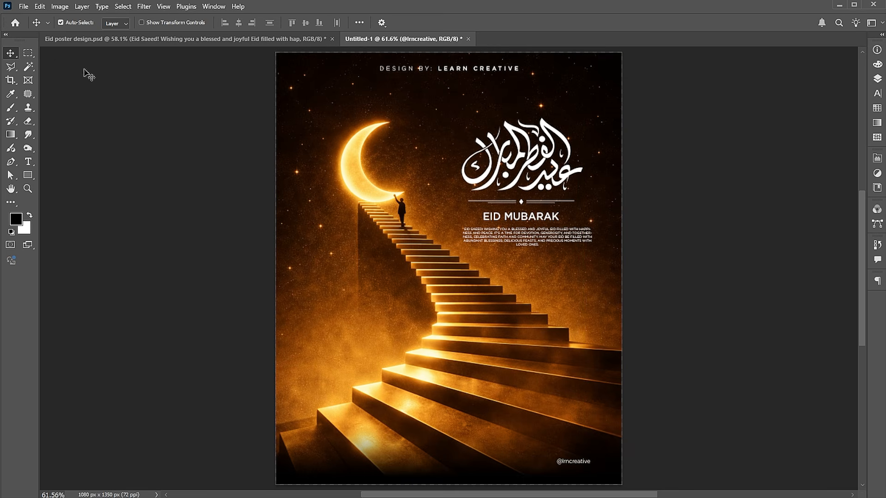
- Place the social icons file as linked, scaled down beneath the handle
left_click(24, 7)
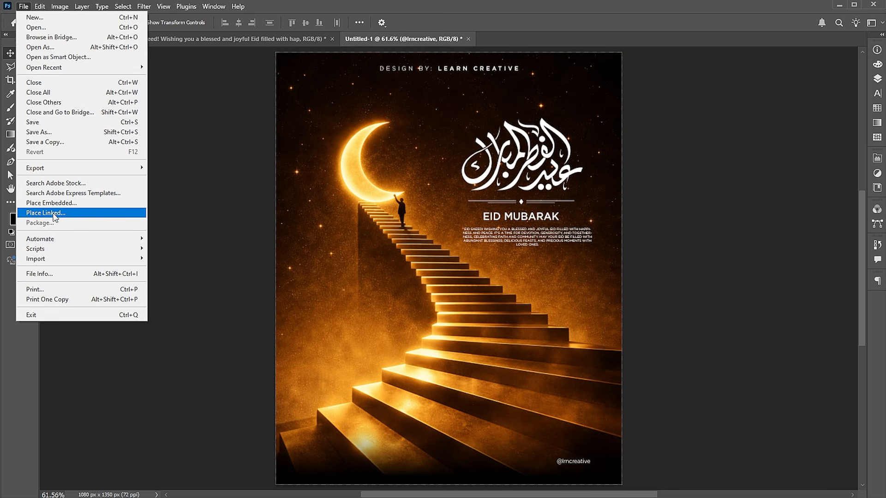
left_click(46, 213)
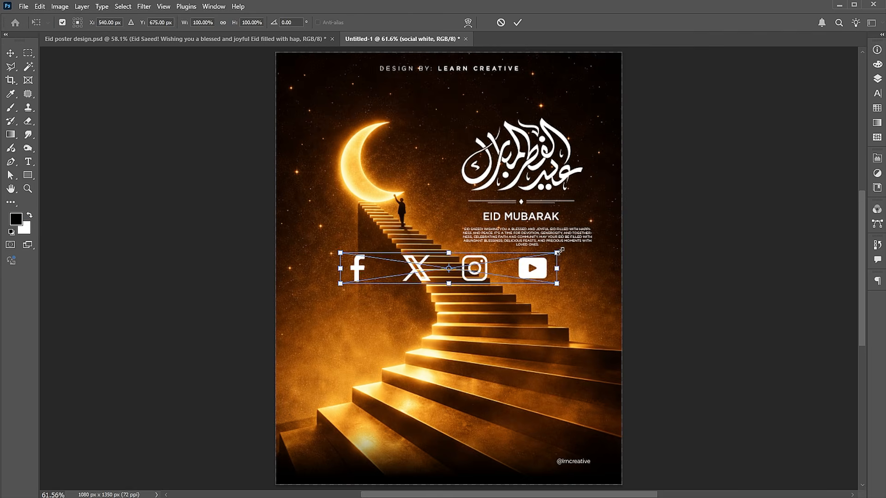
left_click_drag(563, 251, 588, 309)
key("Return")
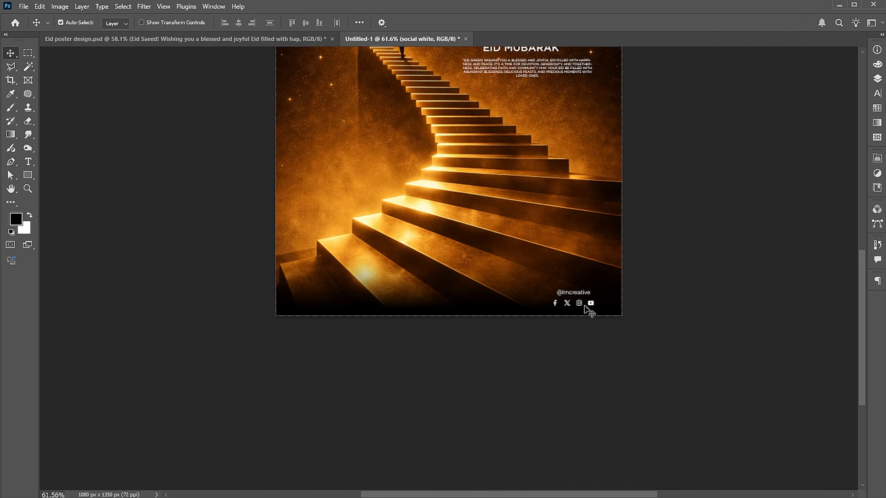
scroll(589, 310, "up", 4)
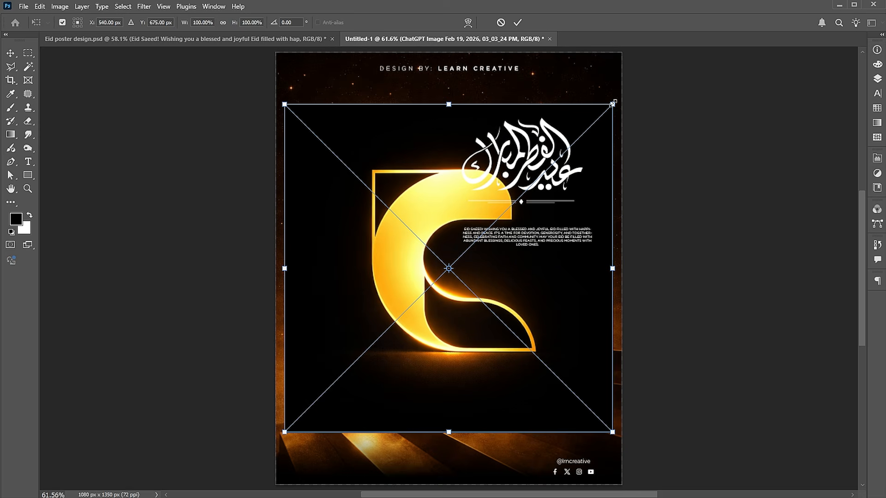
- Scale down the placed gold C logo and set its blend mode to Screen to drop the black
left_click_drag(612, 102, 533, 197)
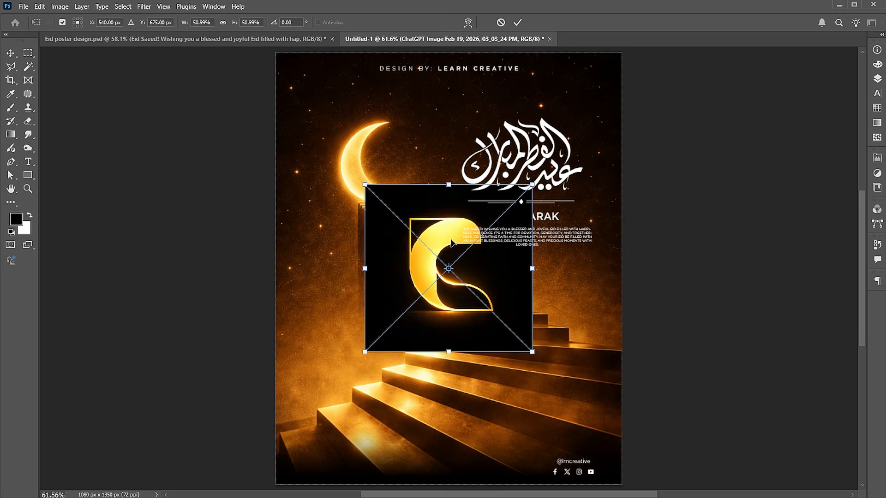
left_click_drag(444, 260, 406, 277)
key("Return")
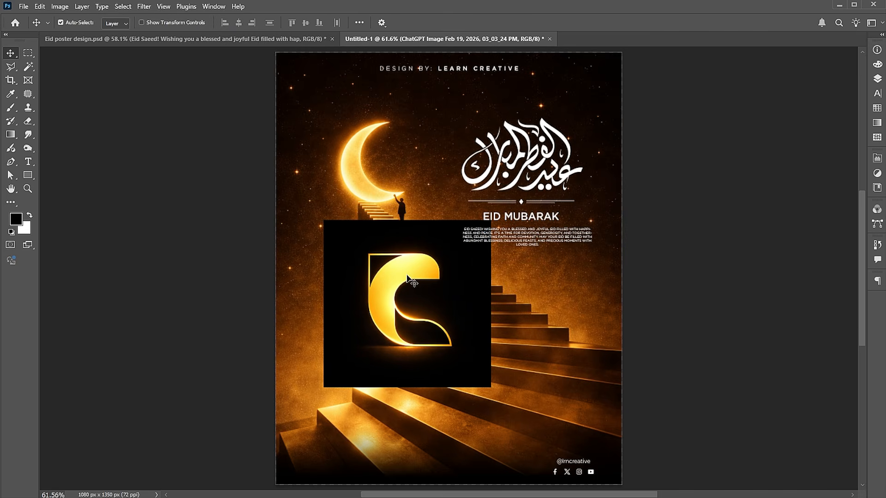
left_click(876, 79)
left_click(776, 75)
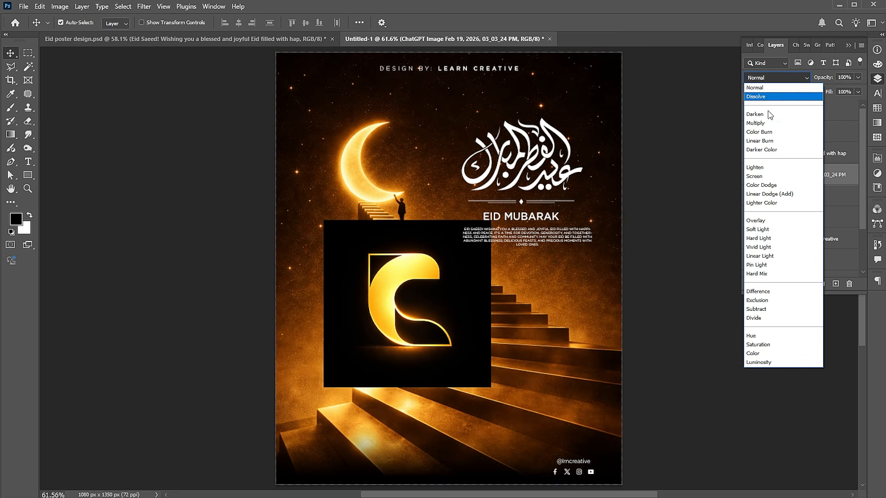
left_click(763, 176)
- Shrink the logo to about 116 px square and move it into the bottom-left corner
key("ctrl+t")
left_click_drag(490, 218, 385, 312)
left_click_drag(362, 346, 331, 439)
key("Return")
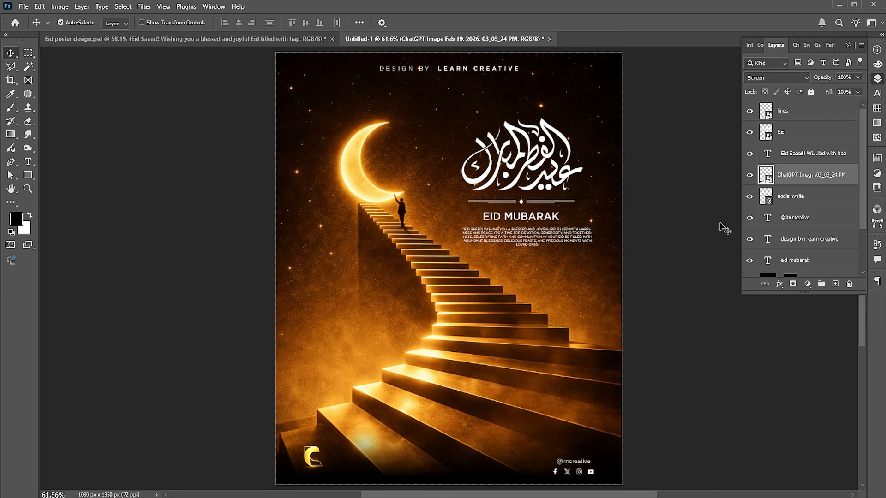
- Add a bright blue Solid Color fill layer at the top of the layer stack
left_click(789, 118)
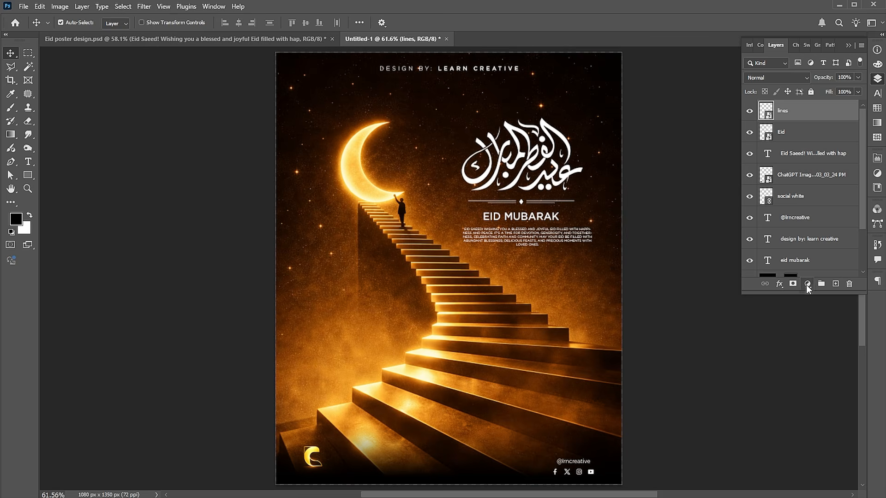
left_click(808, 282)
left_click(817, 289)
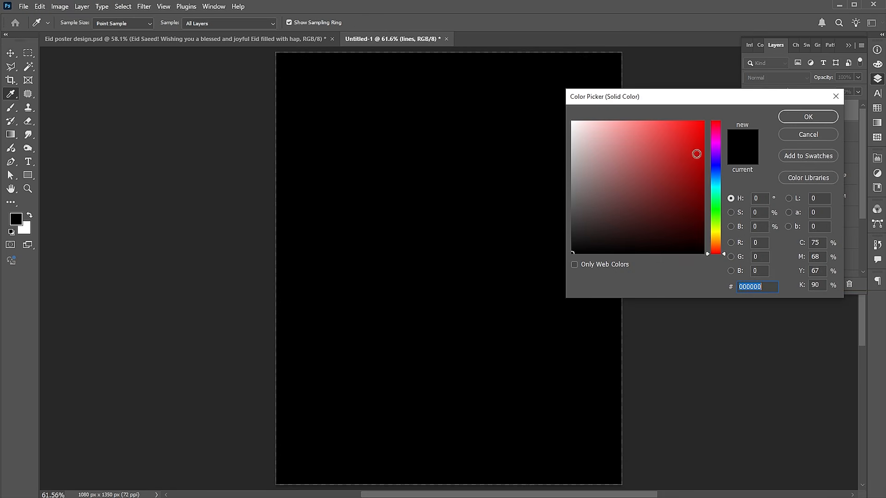
left_click(713, 182)
left_click(701, 141)
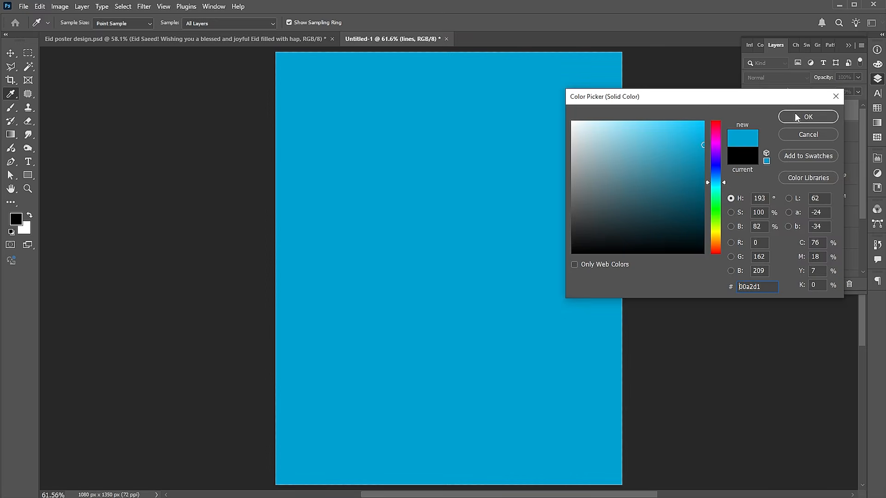
left_click(790, 116)
- Set the fill's blend mode to Hue and change its colour to red #d10000
left_click(771, 76)
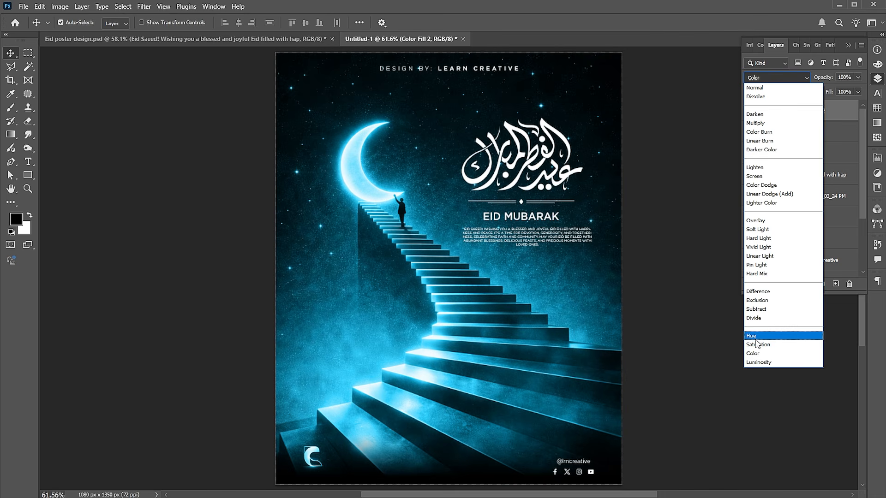
left_click(756, 340)
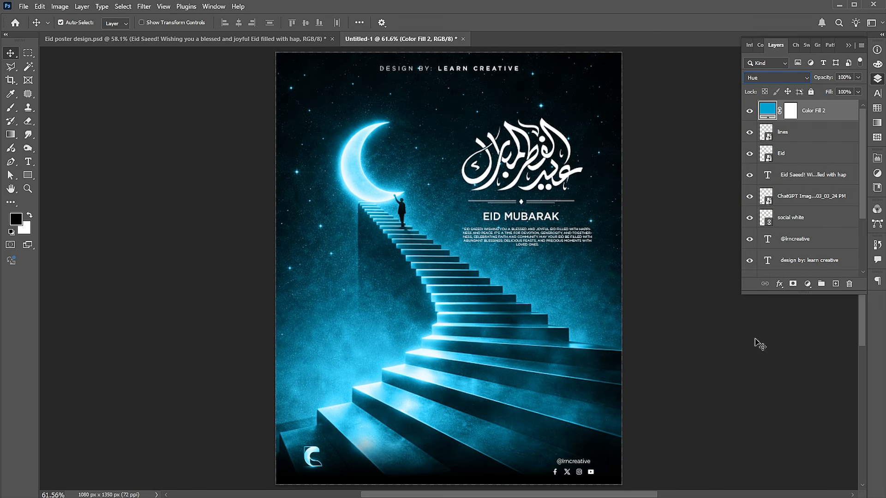
double_click(768, 111)
left_click_drag(722, 184, 712, 264)
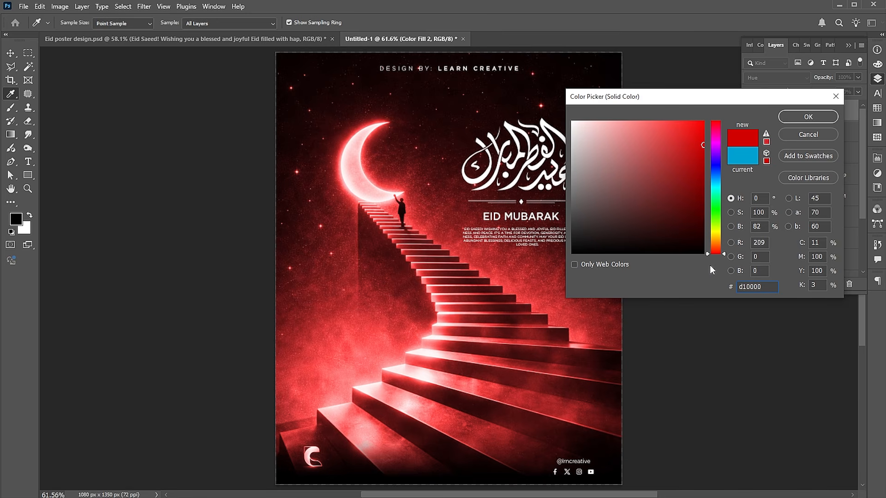
left_click(807, 117)
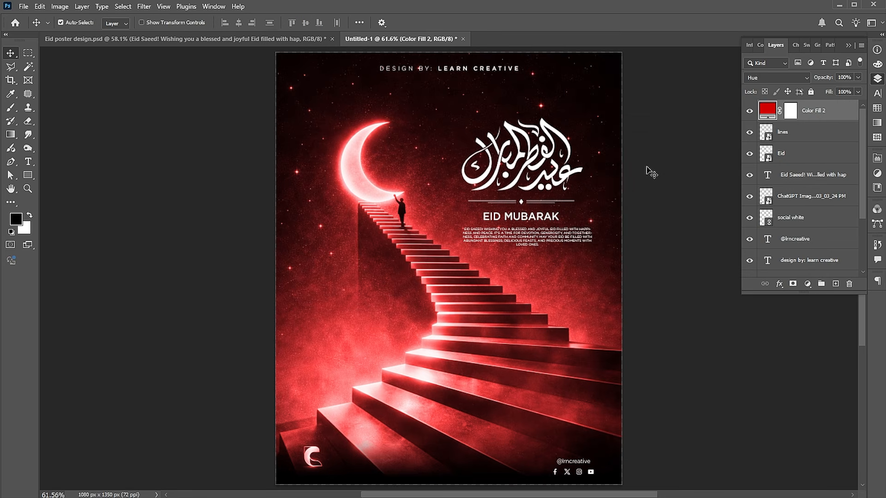